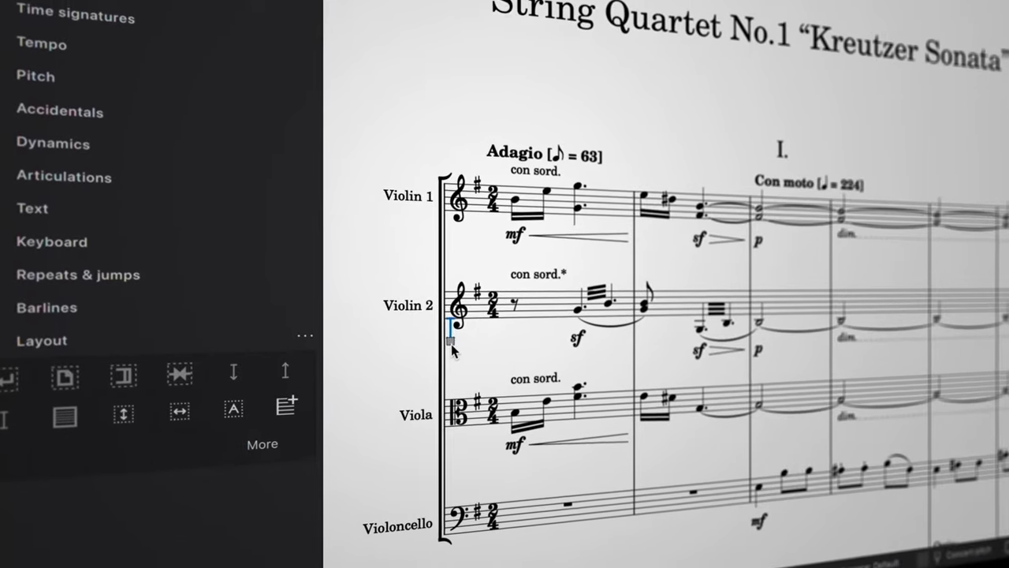
Step: Add a system break after measure 4 so the second ending starts a new line
left_click_drag(452, 350, 451, 400)
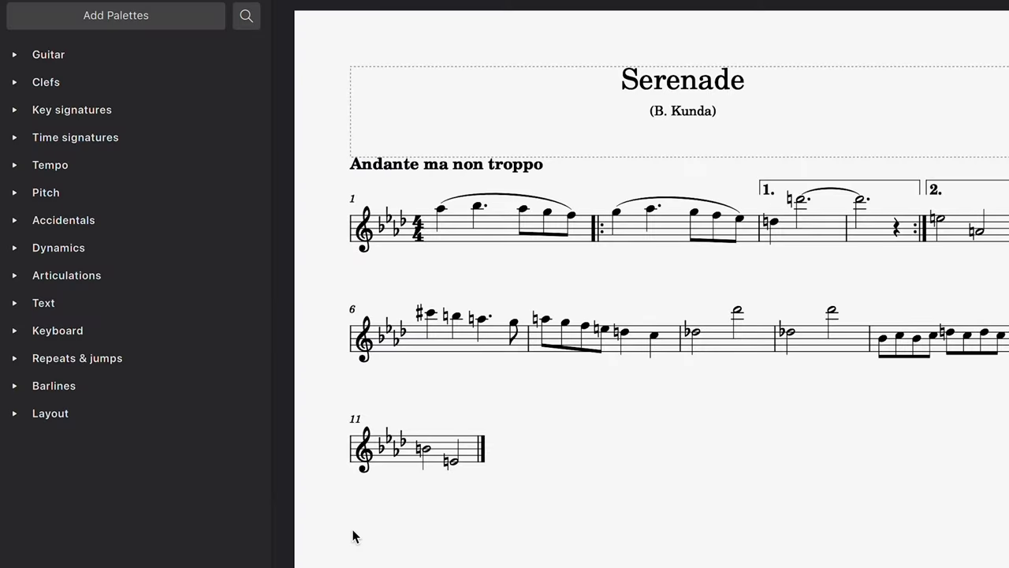
left_click(162, 418)
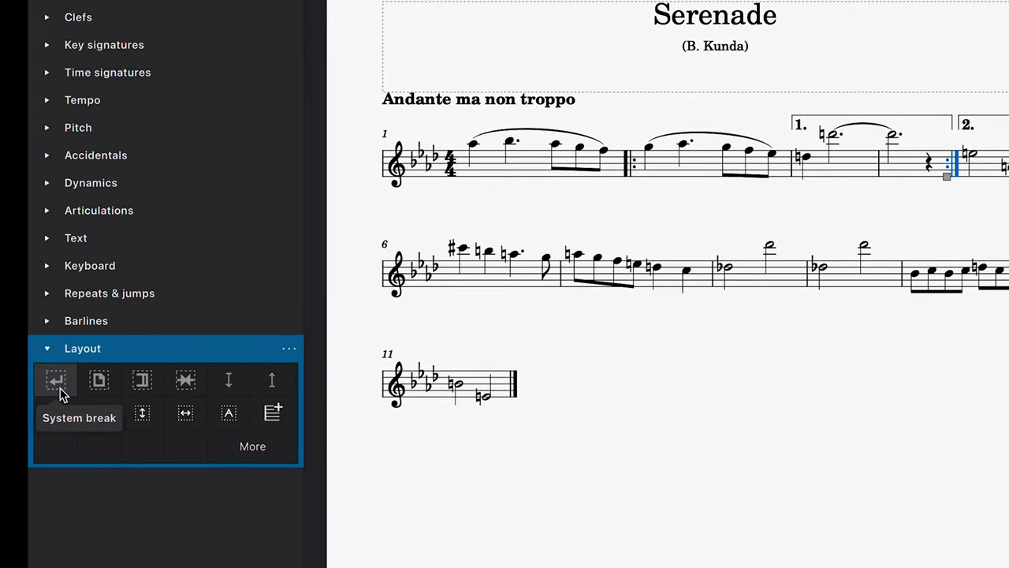
left_click(61, 388)
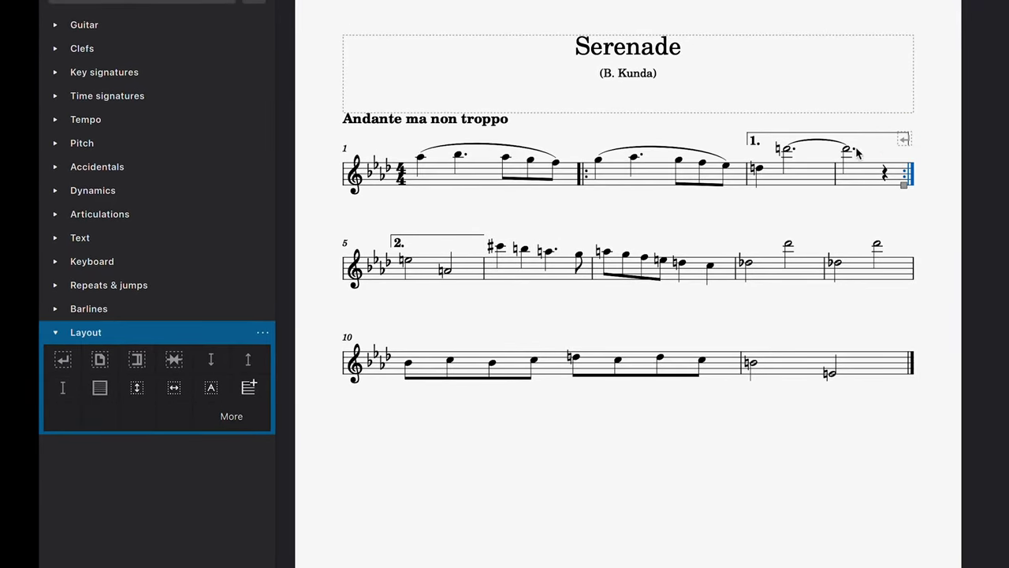
Step: Replace the measure 4 system break with a section break and final barline ending measure 9
key("Delete")
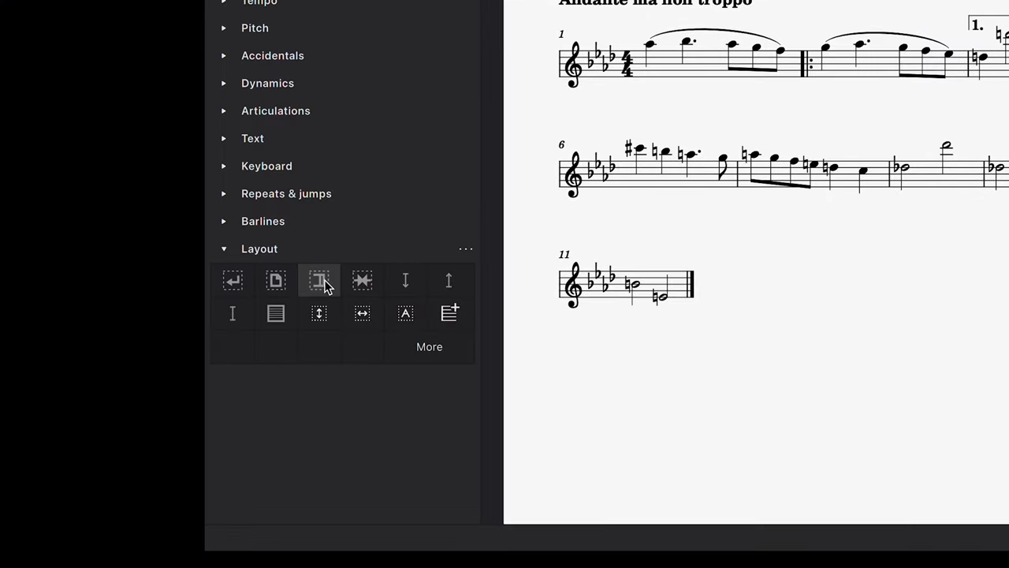
left_click_drag(327, 285, 701, 256)
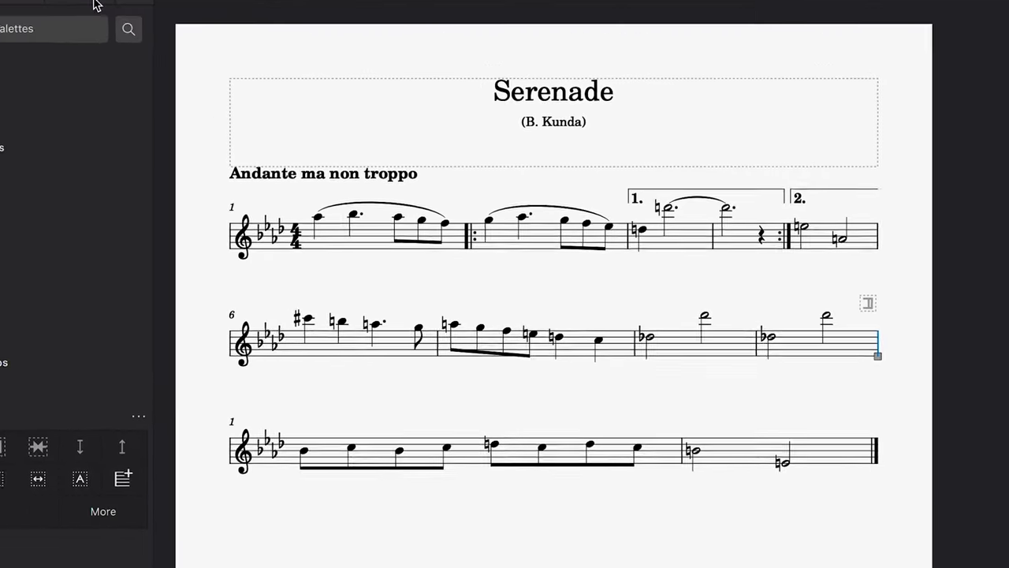
left_click(23, 0)
left_click(37, 224)
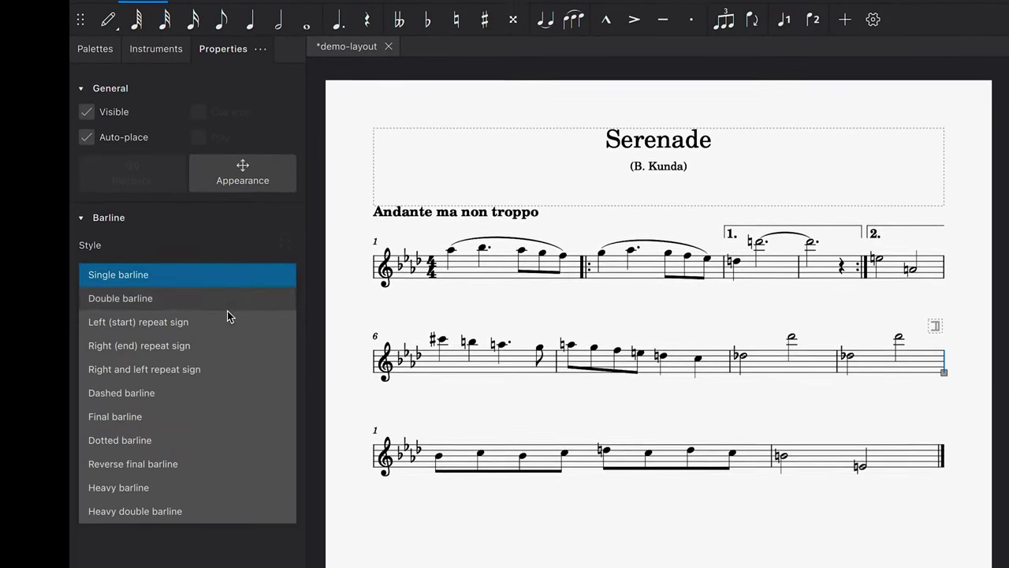
left_click(203, 495)
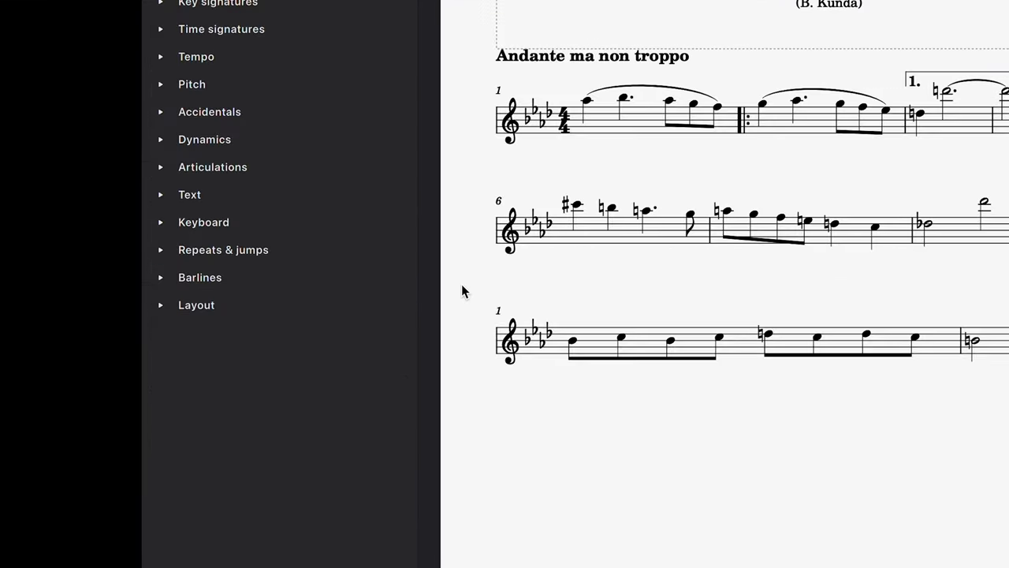
left_click(344, 282)
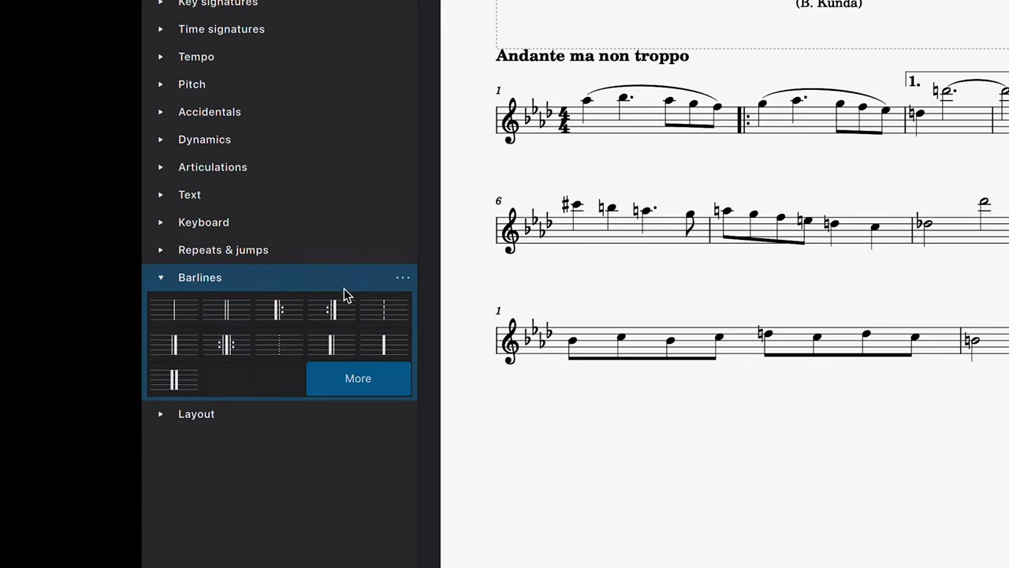
left_click(97, 407)
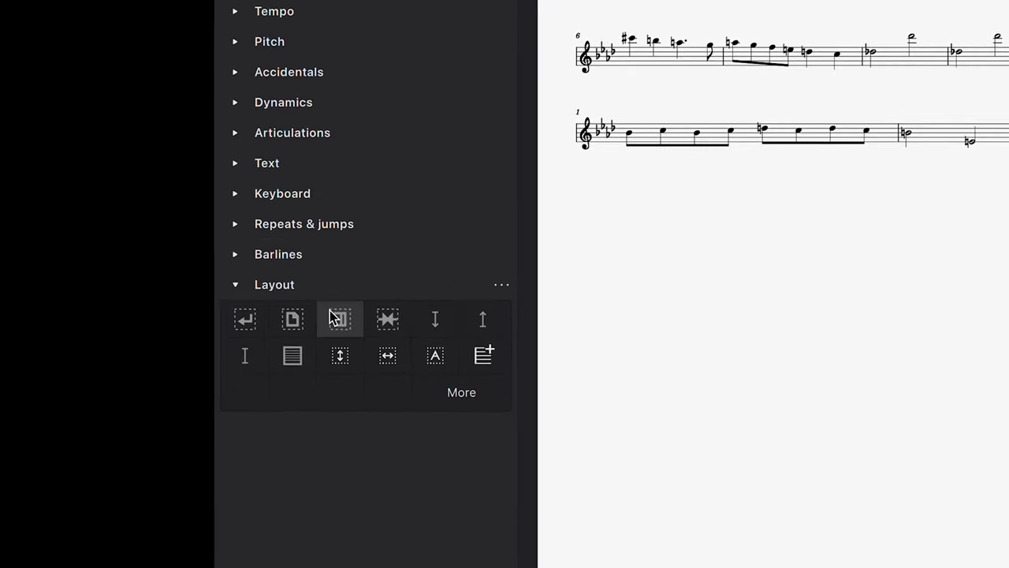
Step: Add a page break after the measure 9 barline so the new section starts a new page
left_click(293, 331)
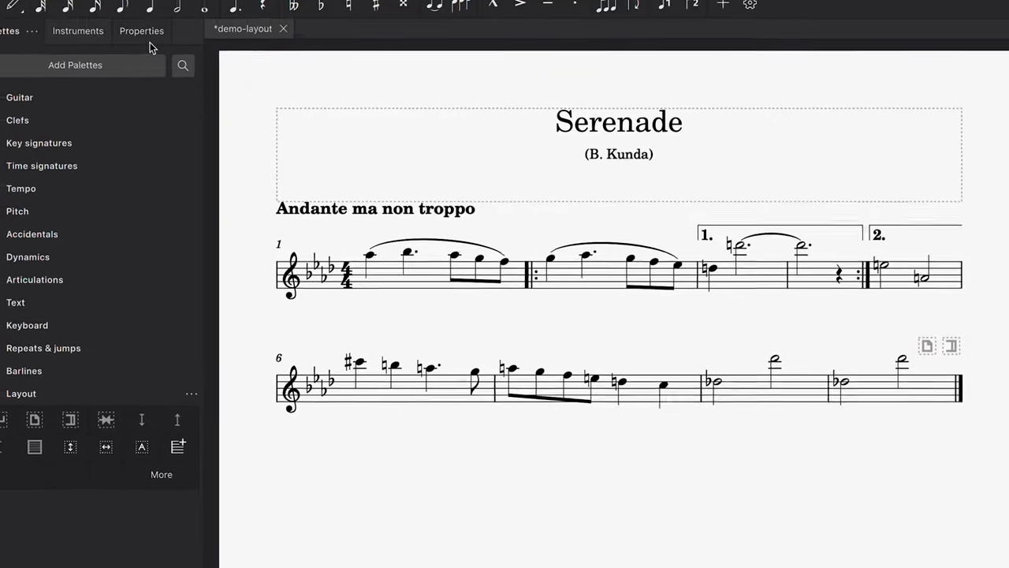
left_click(146, 31)
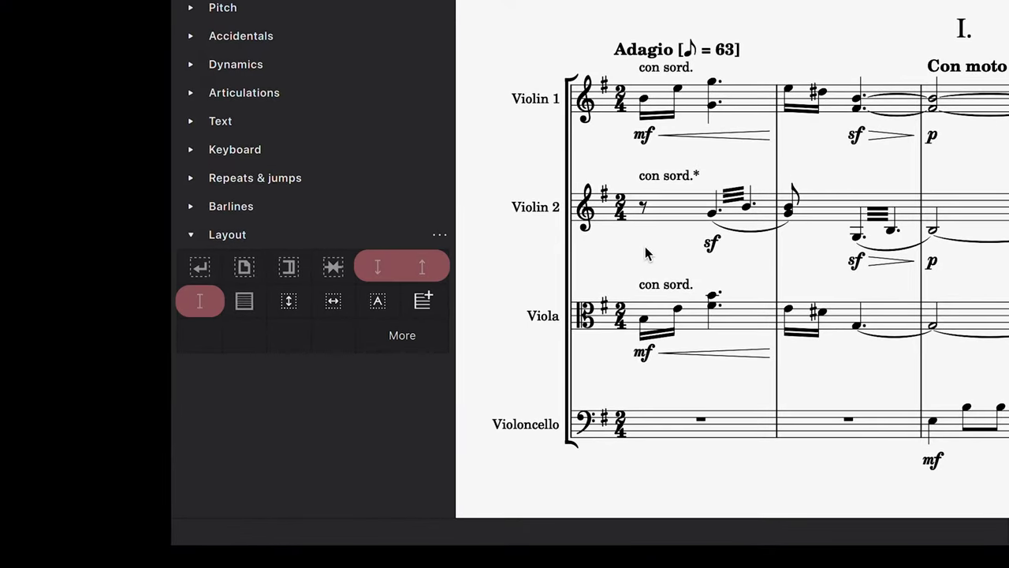
Step: Add a staff spacer under Violin 2's first bar and drag it down to push the Viola lower
left_click(645, 246)
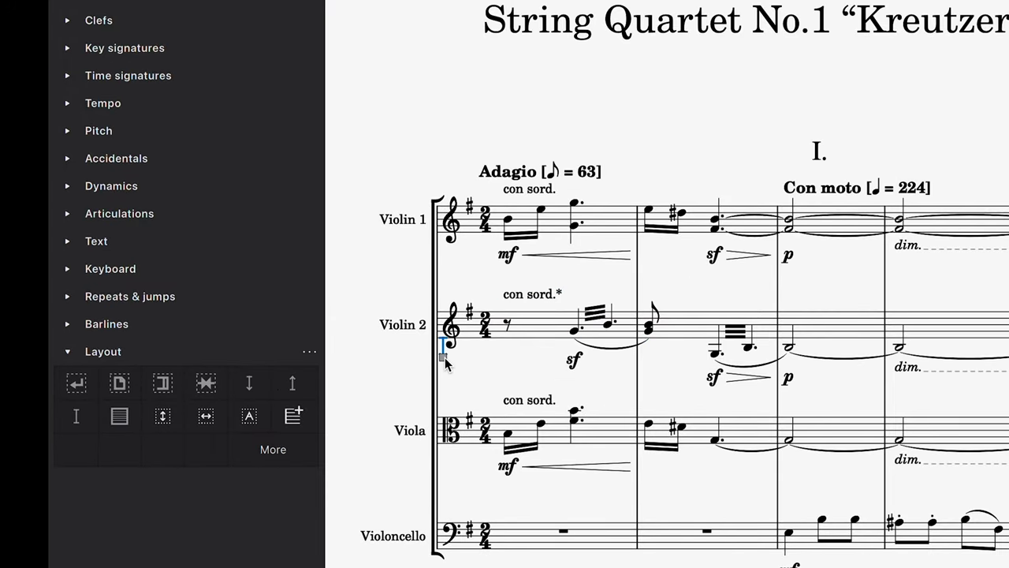
left_click_drag(445, 363, 441, 473)
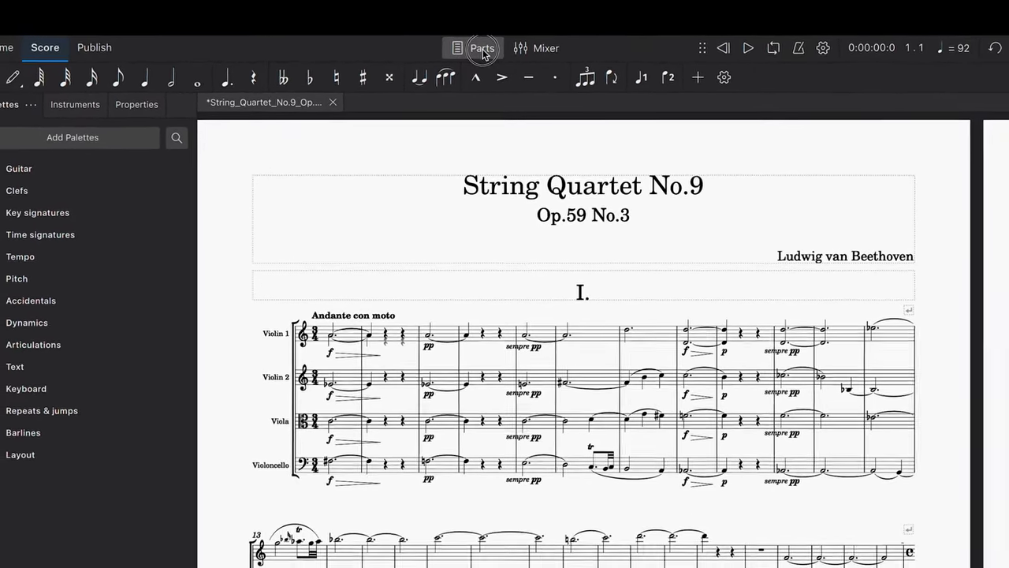
Step: Show the Parts dialog listing Violin 1, Violin 2, Viola and Violoncello
left_click(479, 159)
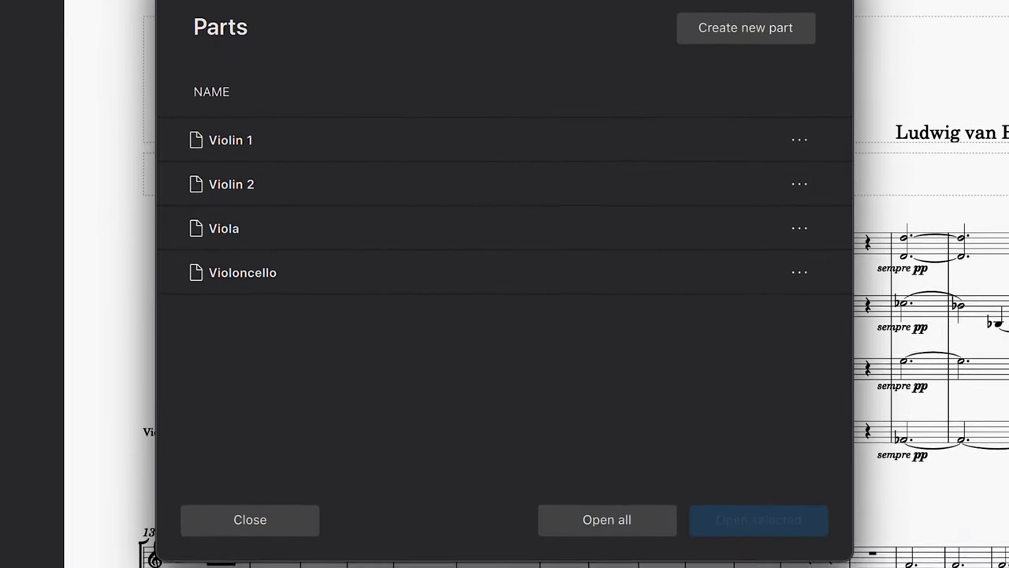
Step: Open the Violin 1, Violin 2 and Violoncello parts, then open all four parts as tabs
left_click(459, 146)
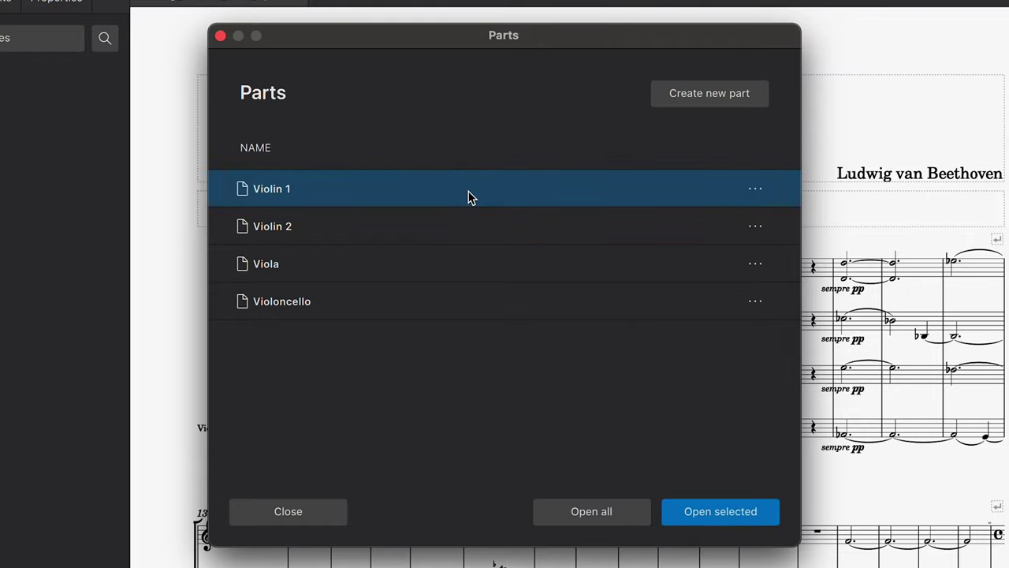
left_click(440, 298, "shift")
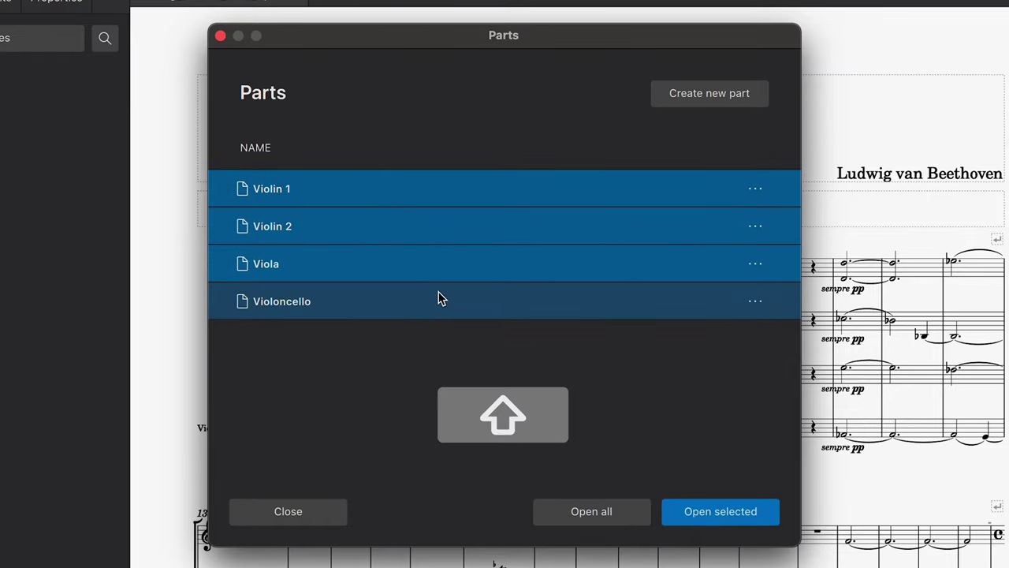
left_click(581, 430, "ctrl")
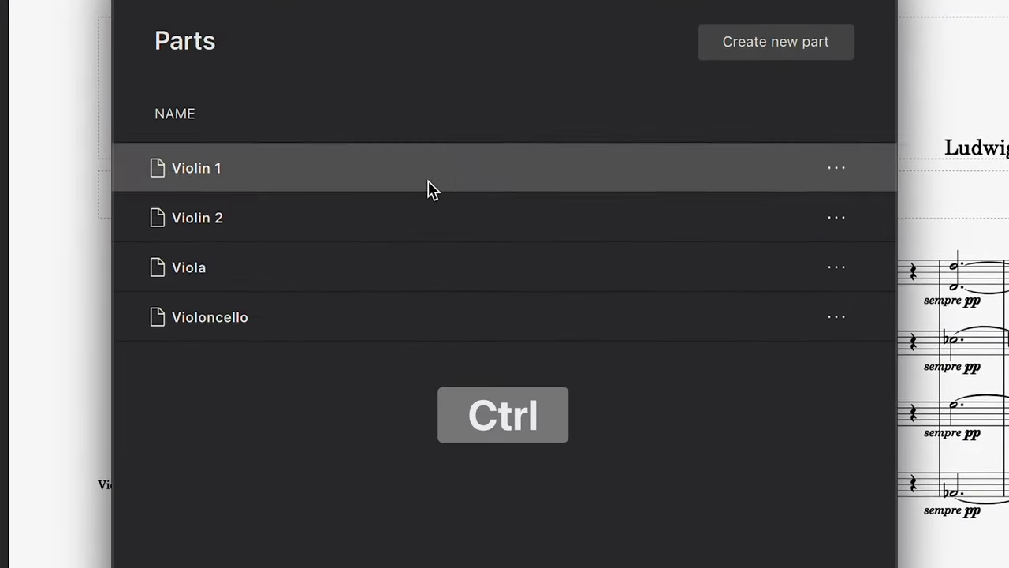
left_click(422, 185, "super")
left_click(402, 229, "super")
left_click(338, 319, "super")
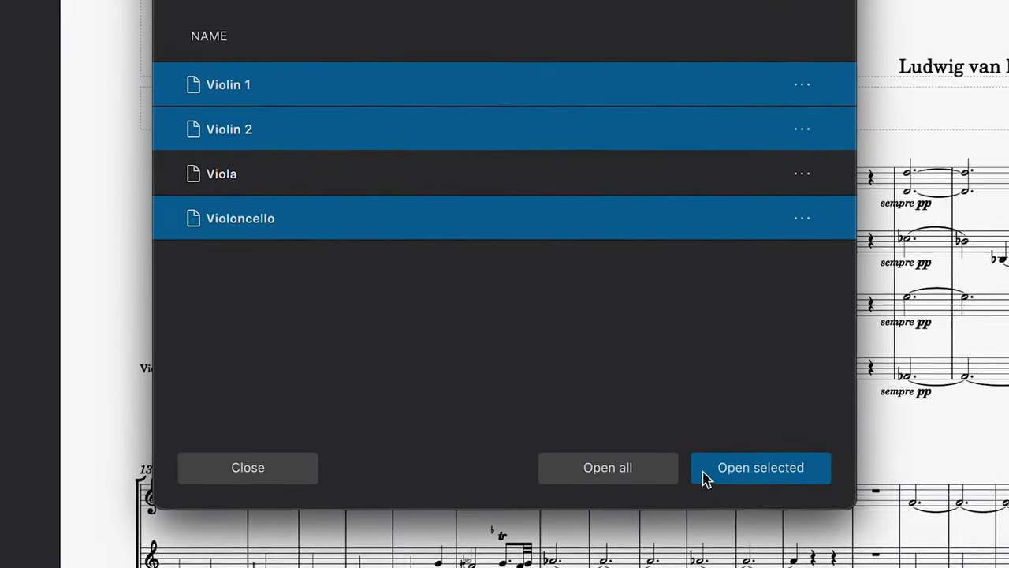
left_click(704, 472)
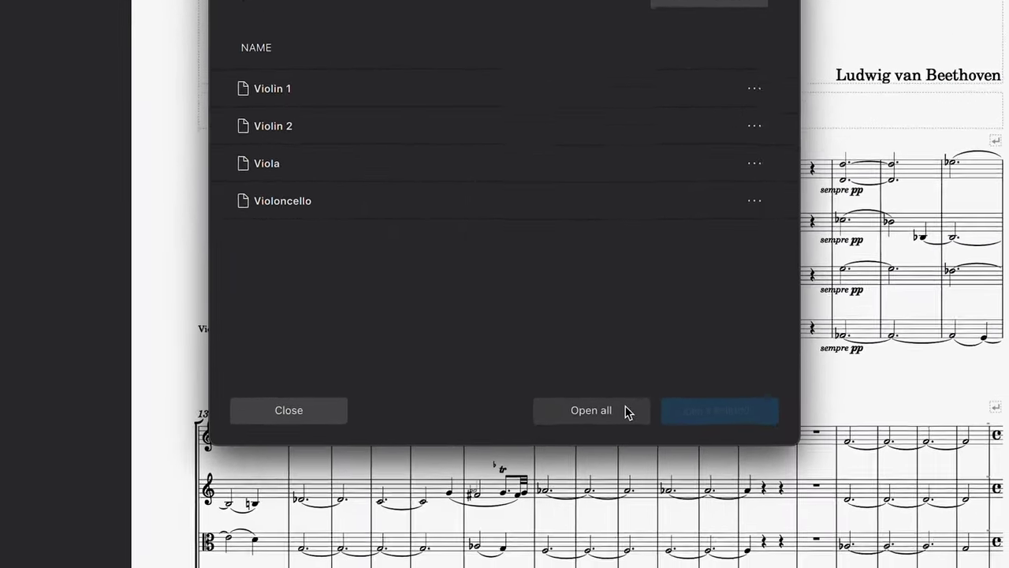
left_click(612, 484)
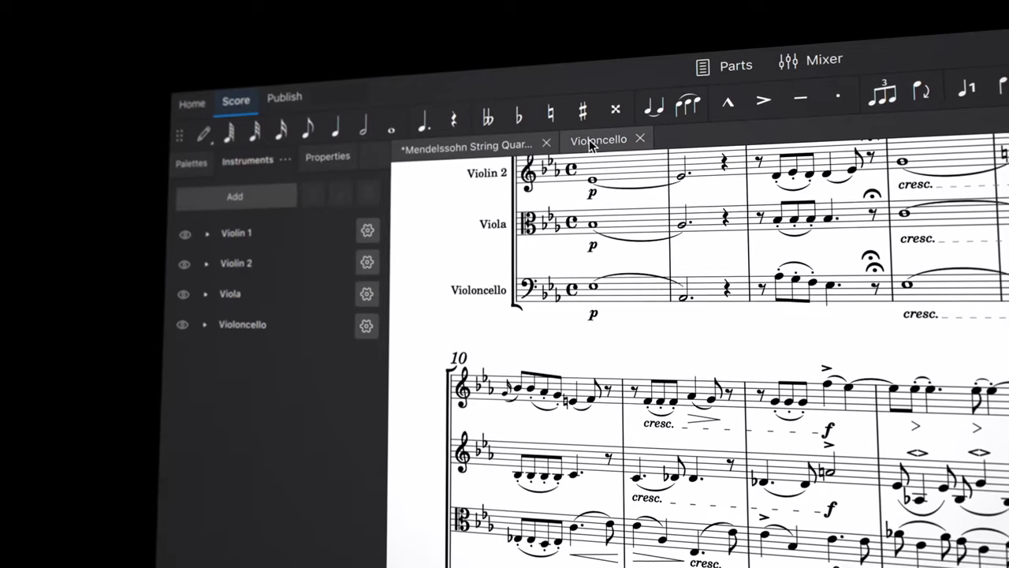
Step: Show Violin 1 as a small staff in the Violoncello part, and show Violin 2 in the Violin 1 part
left_click(590, 140)
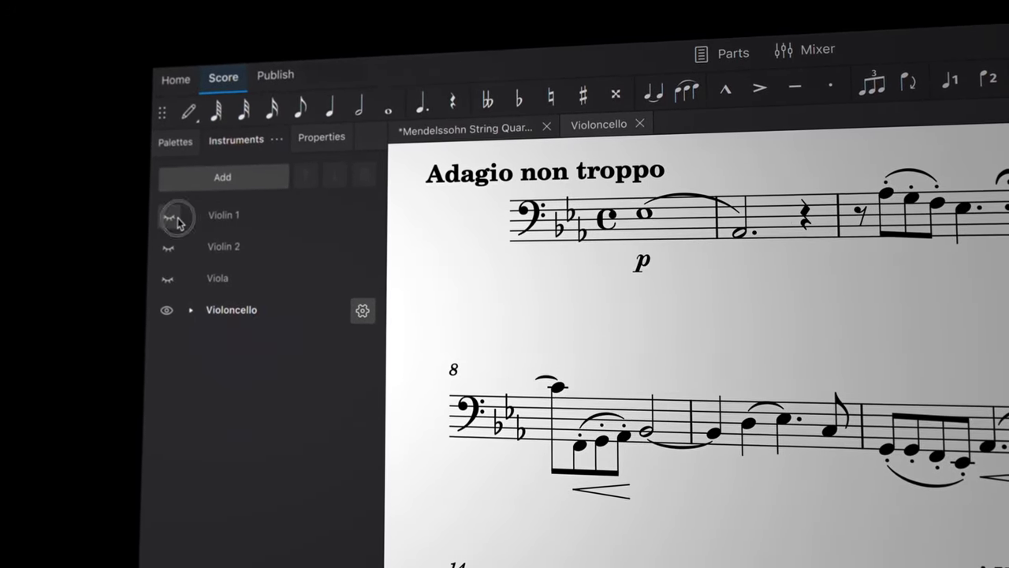
left_click(177, 221)
left_click(186, 212)
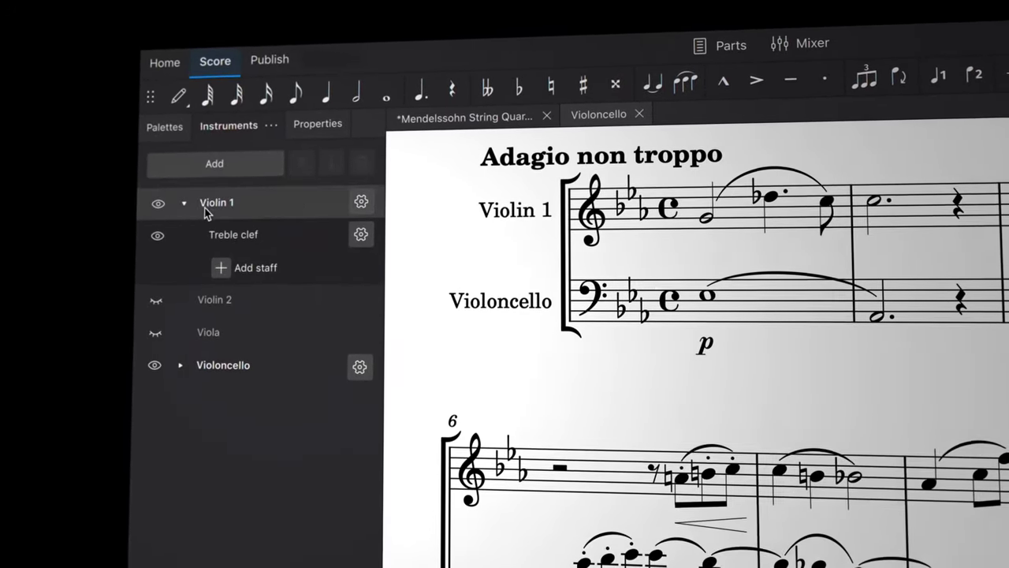
left_click(359, 228)
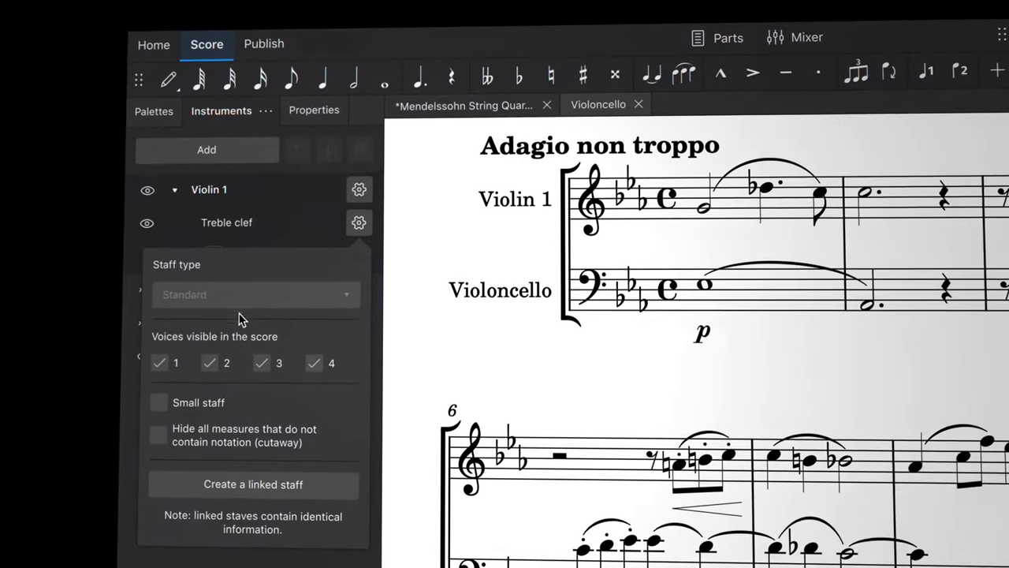
left_click(162, 404)
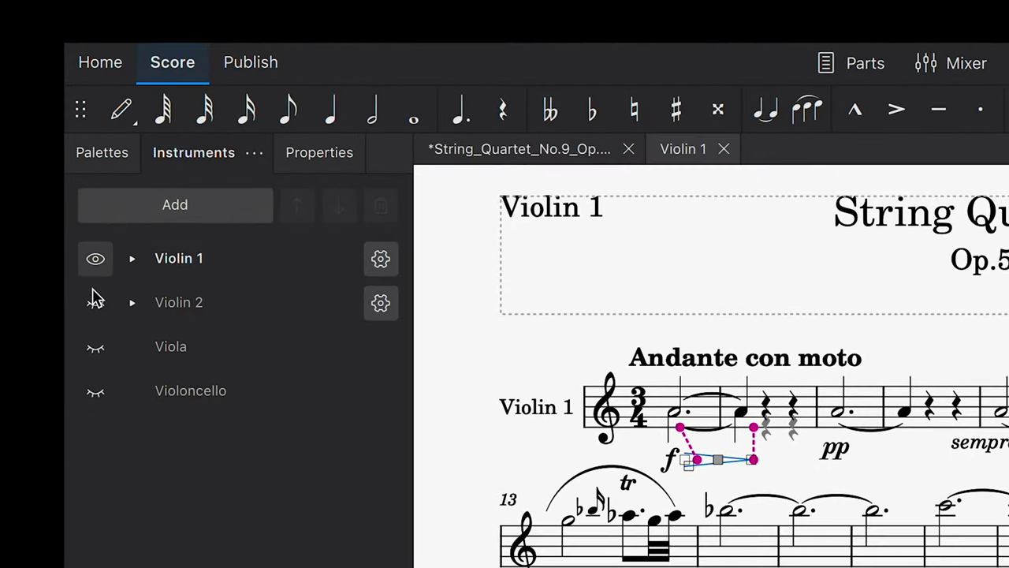
left_click(95, 301)
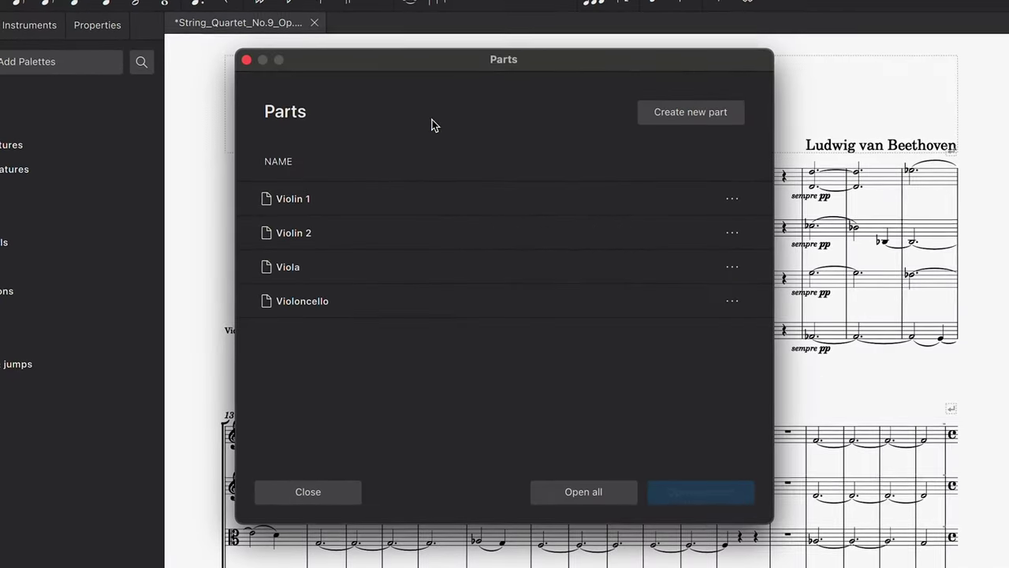
Step: In the Violin 1 part, show Violin 2 and move the Violin 1 row below it
left_click(384, 199)
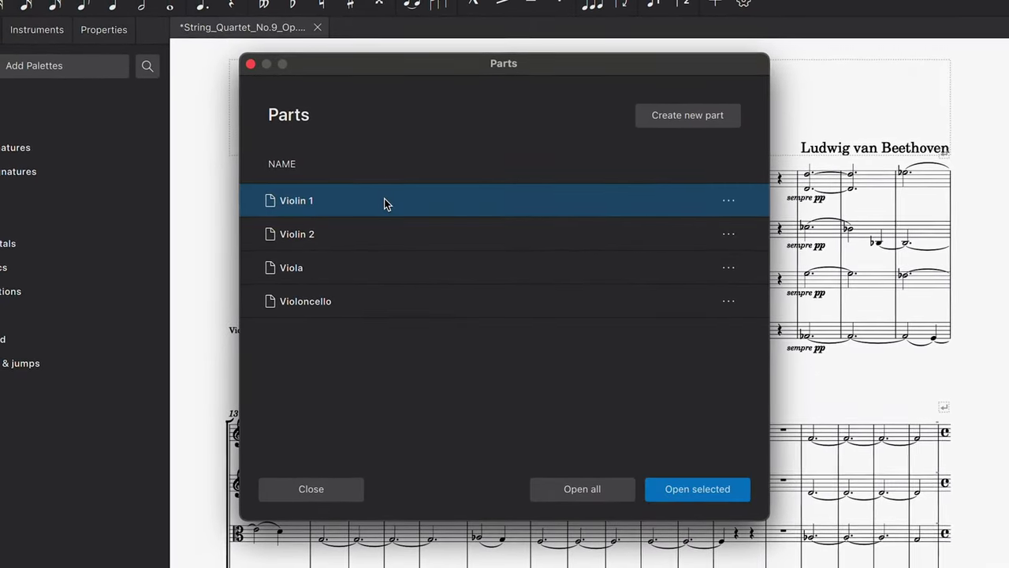
left_click(654, 487)
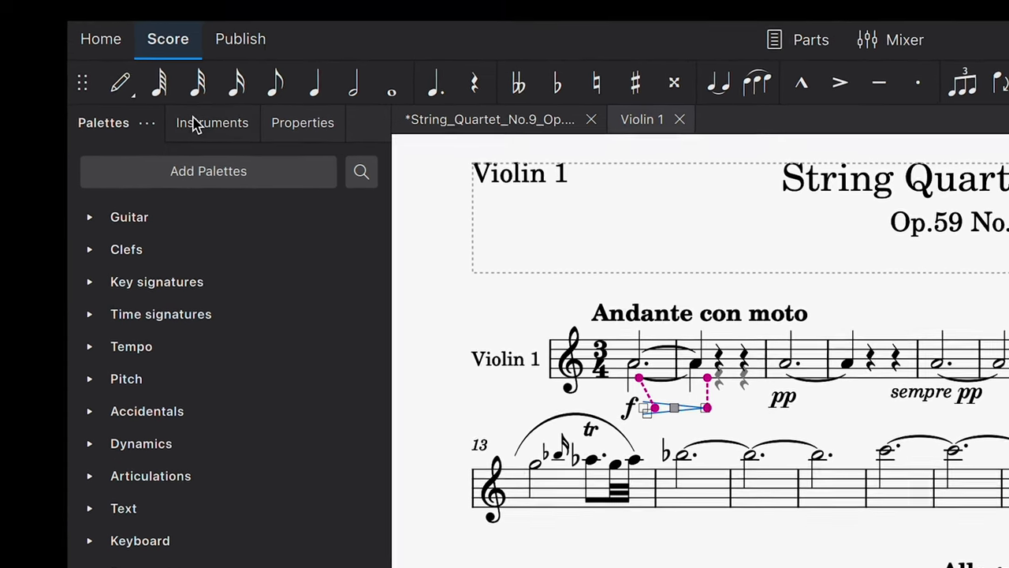
left_click(218, 96)
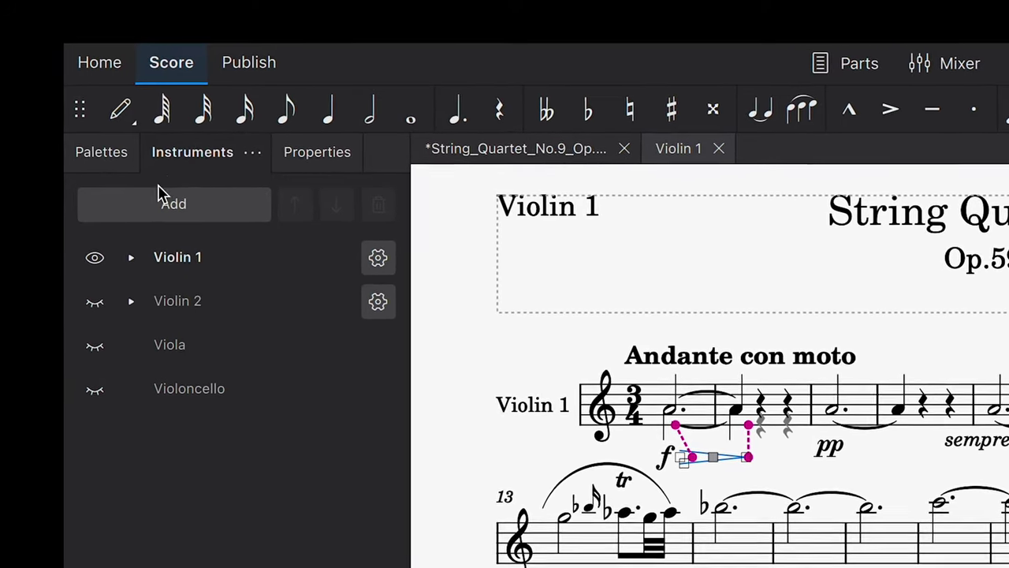
left_click(92, 310)
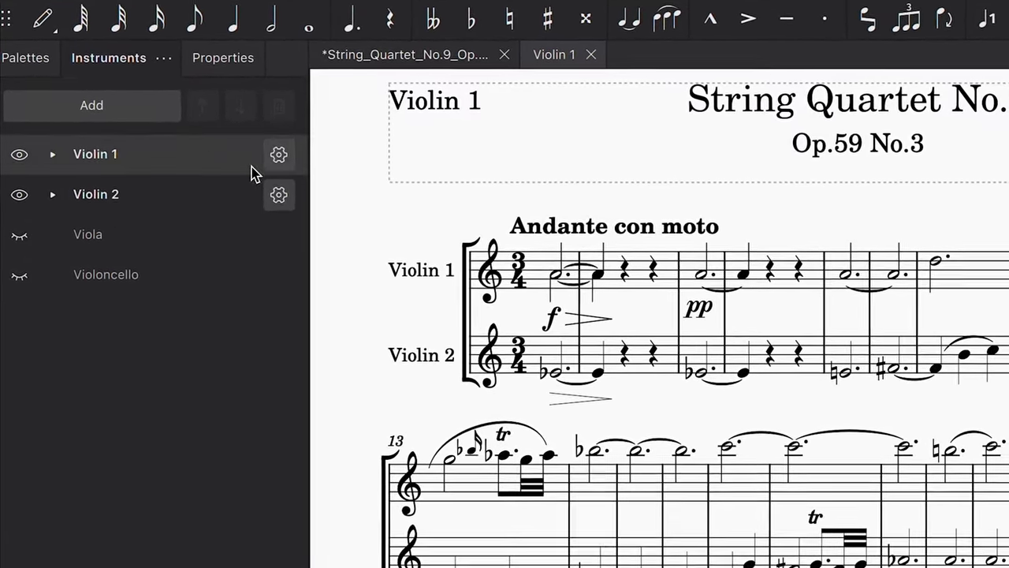
left_click_drag(213, 161, 203, 209)
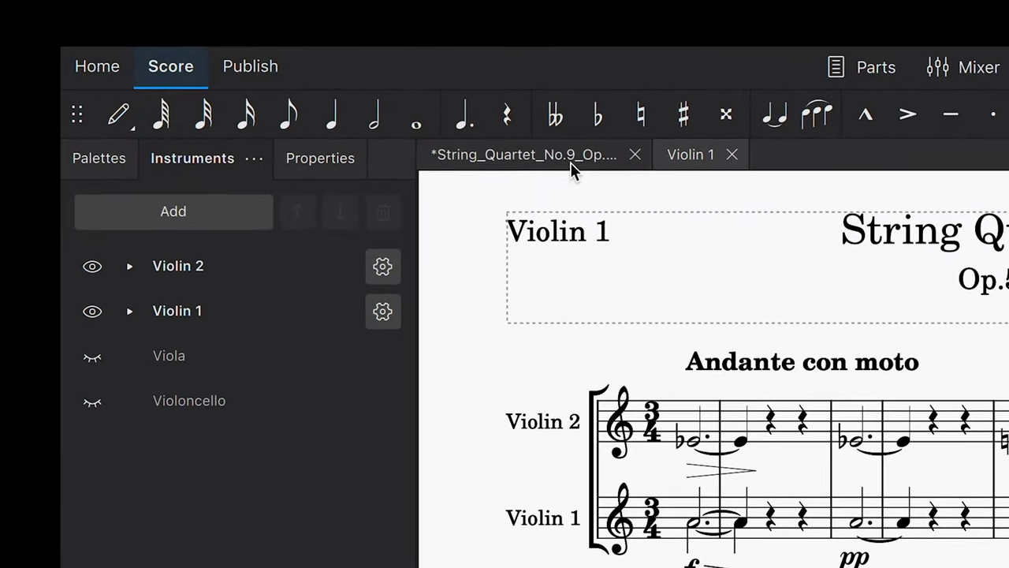
left_click(475, 18)
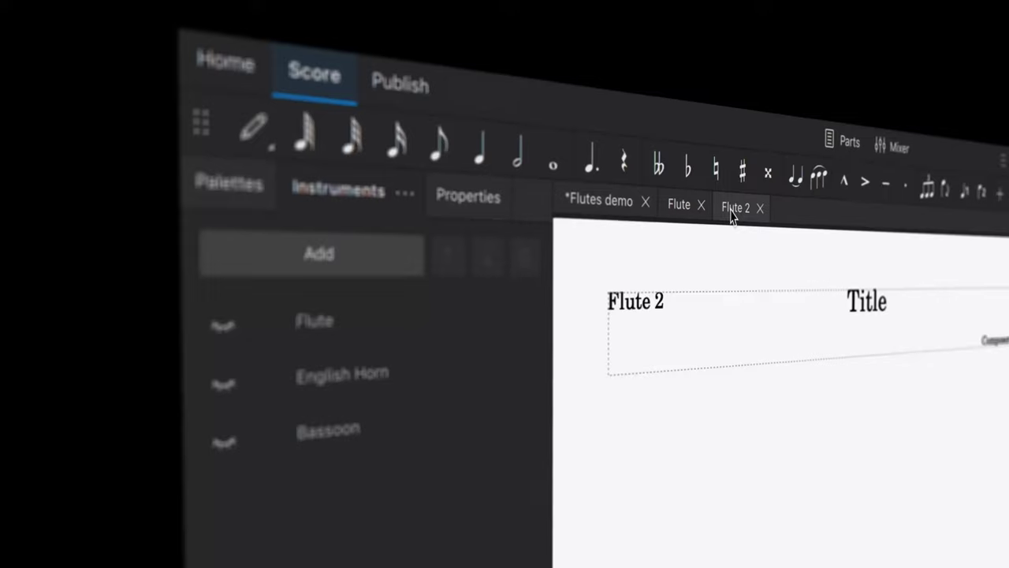
Step: Show the Flute staff in the Flute 2 part with voice 1 hidden, leaving only voice 2
left_click(183, 251)
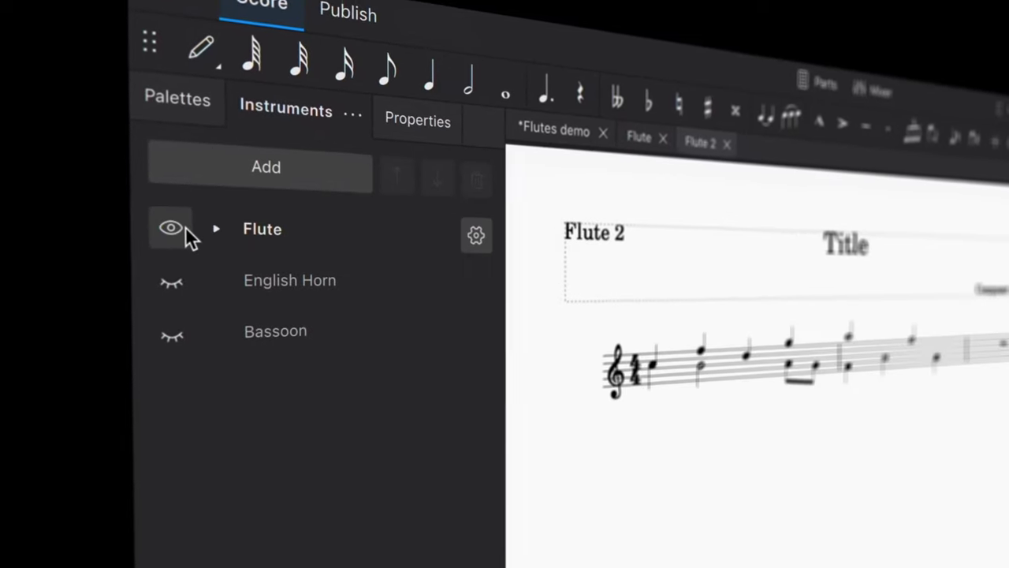
left_click(230, 250)
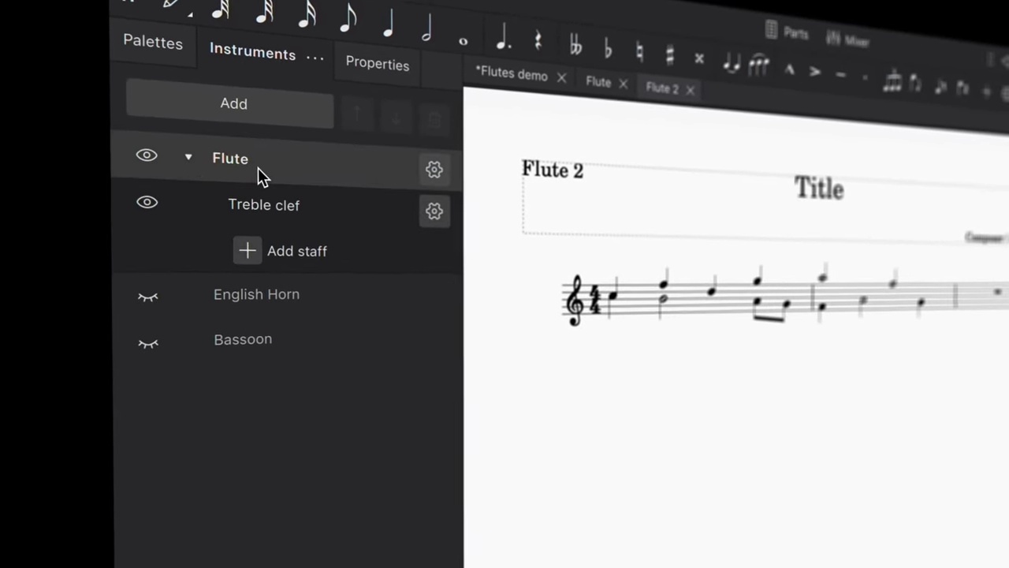
left_click(443, 227)
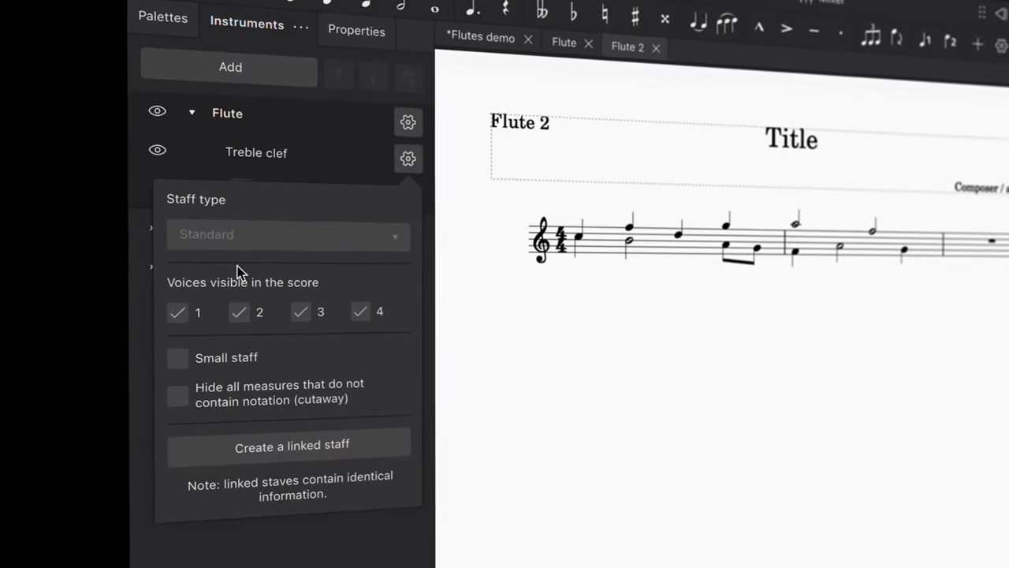
left_click(173, 331)
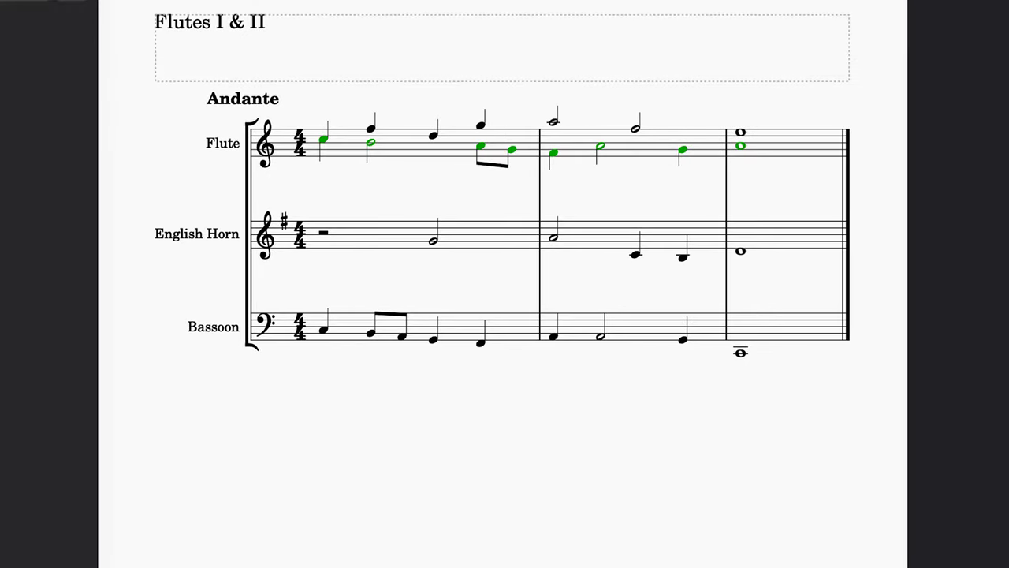
Step: Create a new part named 'Flute 2' and open it together with the Flute part
left_click(473, 13)
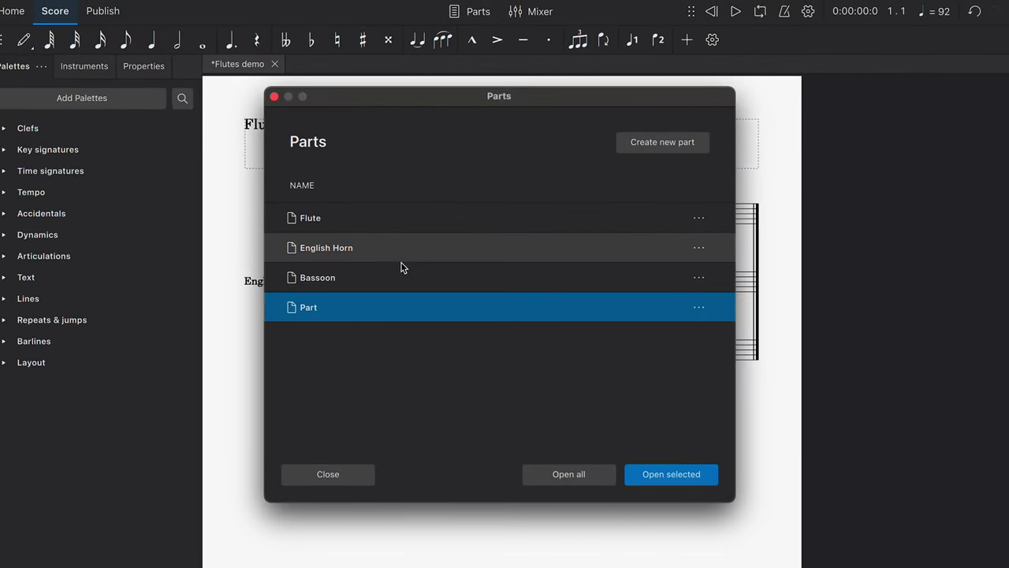
double_click(312, 307)
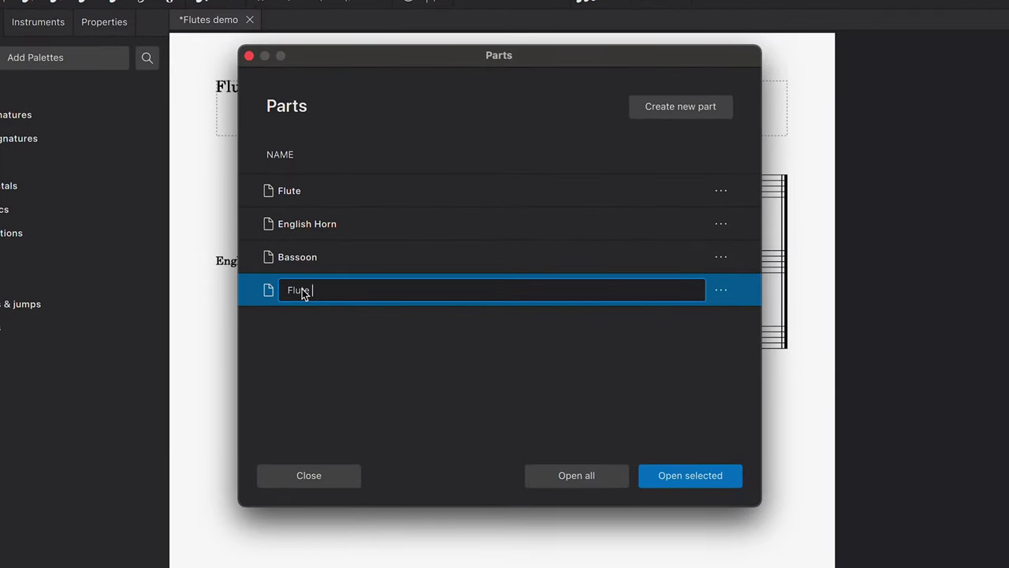
left_click(333, 196, "ctrl")
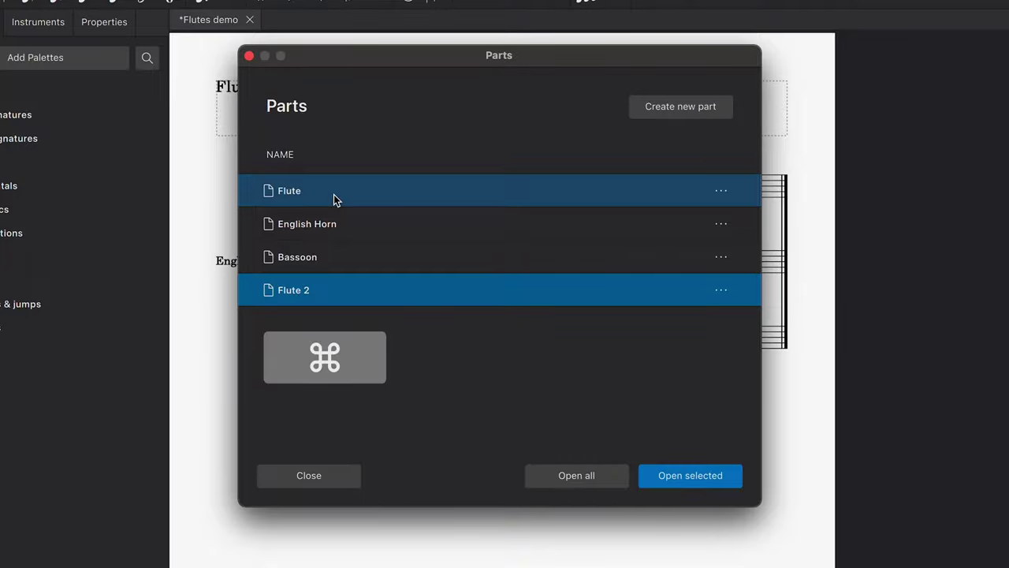
left_click(691, 477)
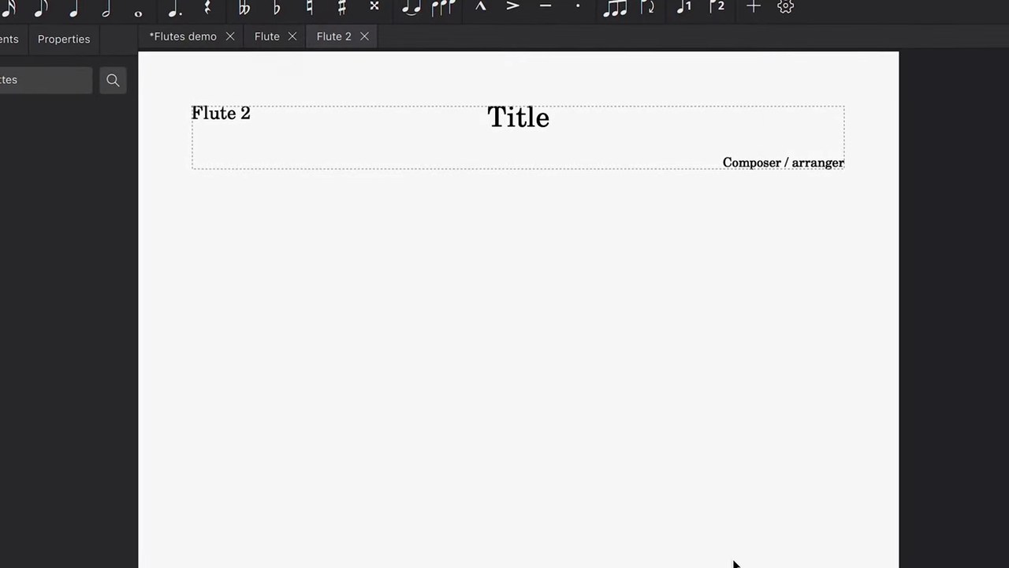
Step: In the Flute part, open the Treble clef staff settings to untick voice 2
left_click(262, 36)
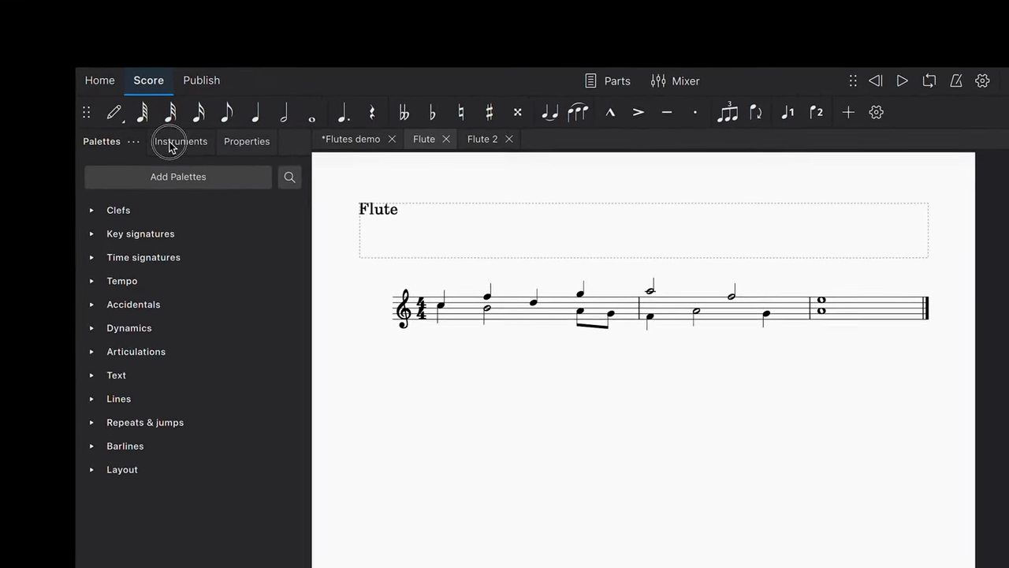
left_click(170, 143)
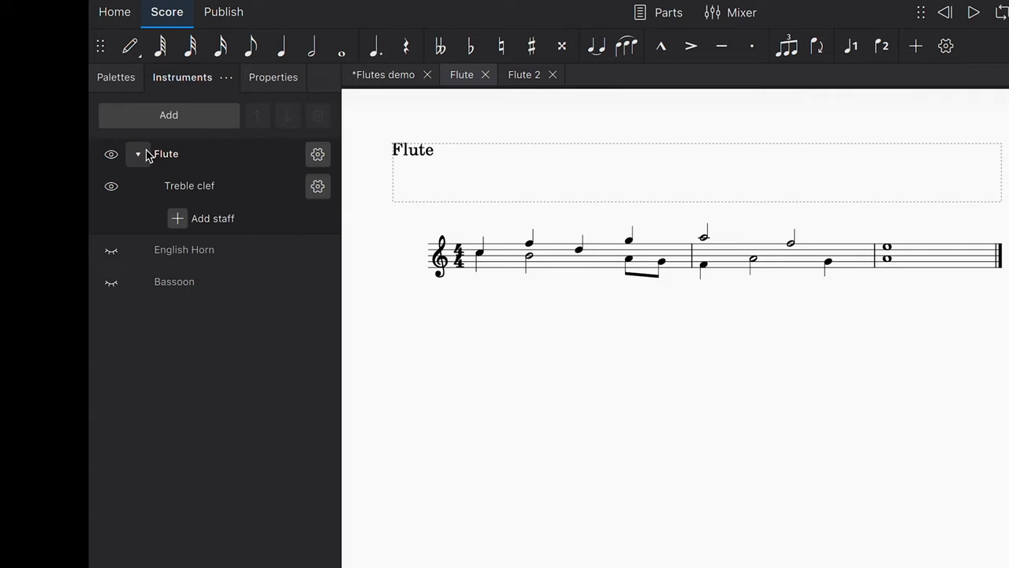
left_click(317, 187)
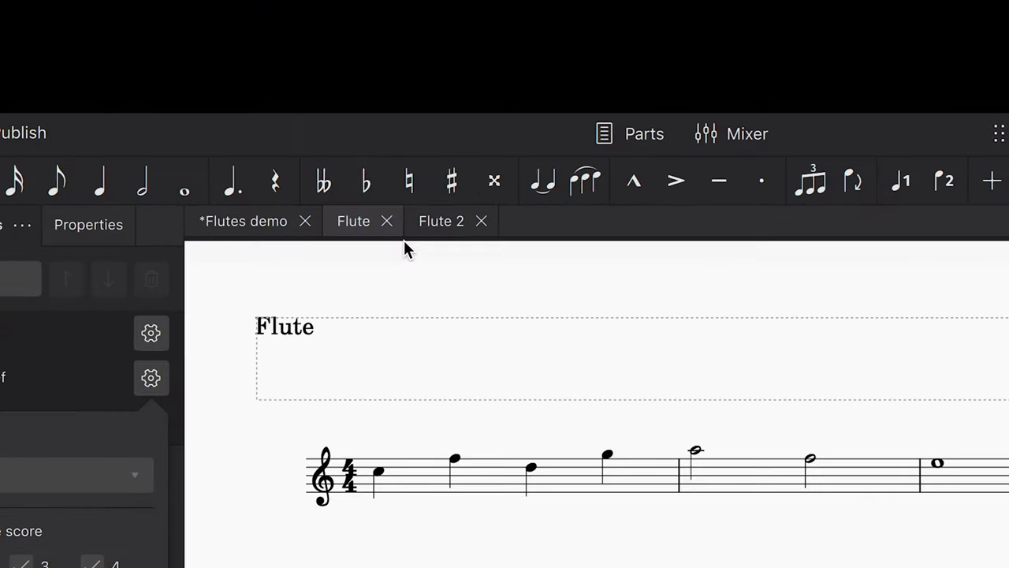
Step: In the Flute 2 part, make the Flute staff visible and open its Treble clef settings
left_click(433, 222)
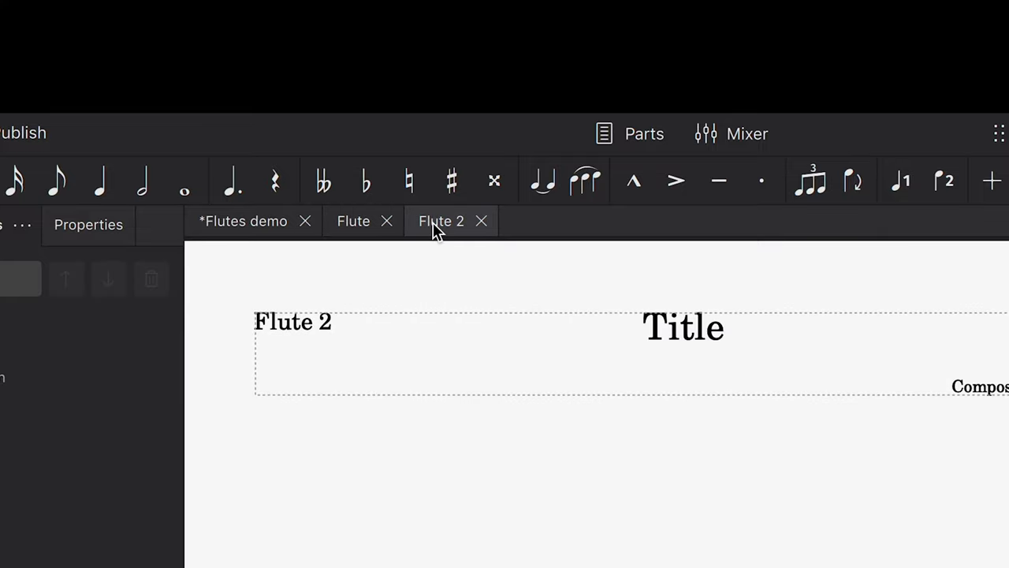
left_click(89, 219)
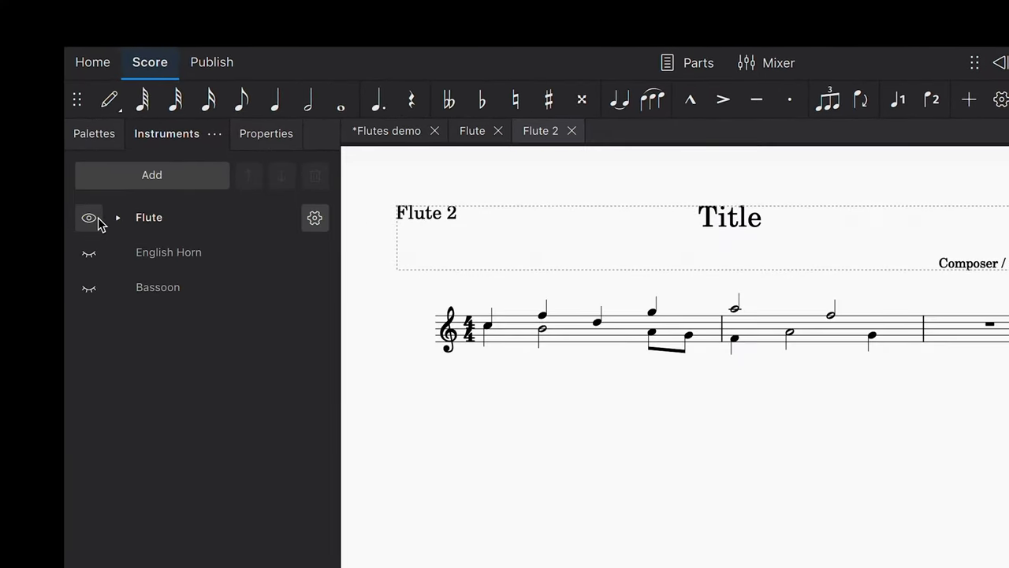
left_click(315, 253)
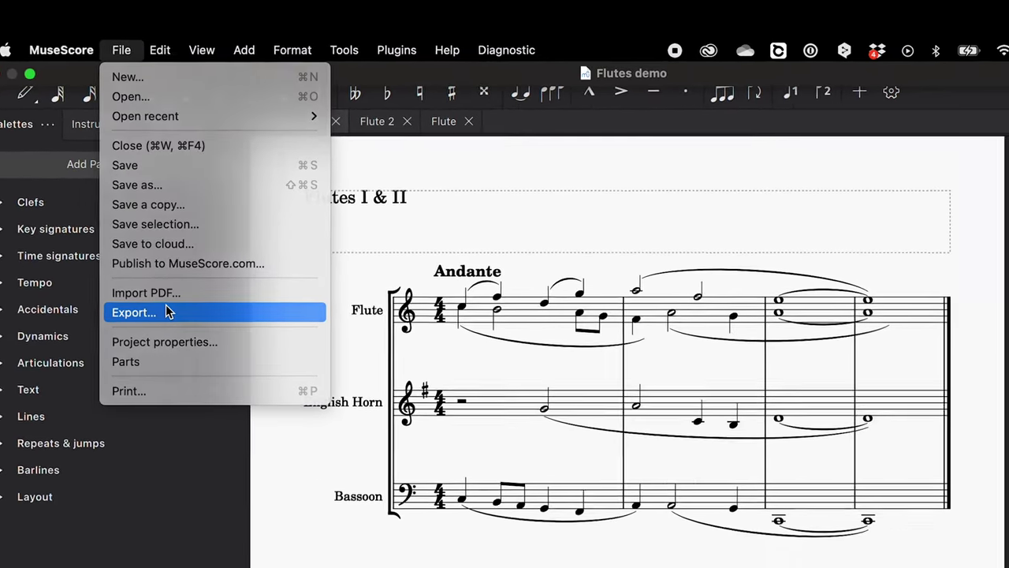
Step: Export the full score and all parts as PDF, each part a separate file, saved to Scores
left_click(194, 342)
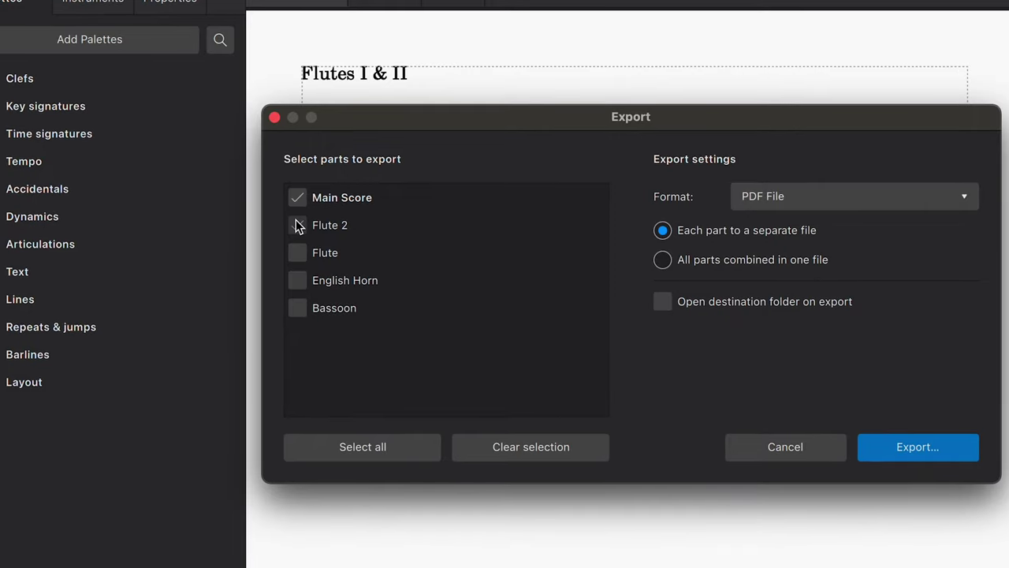
left_click(297, 253)
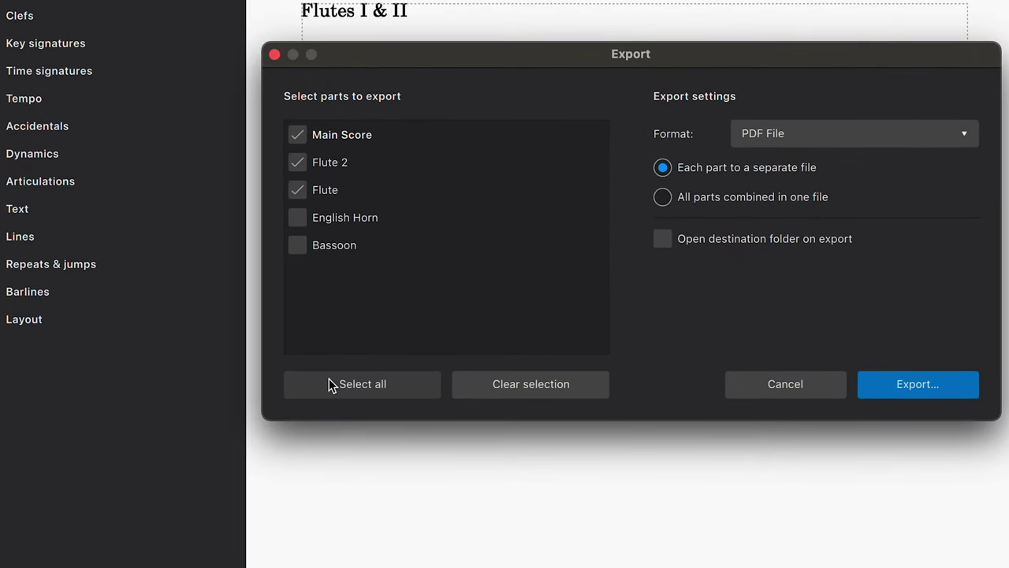
left_click(328, 379)
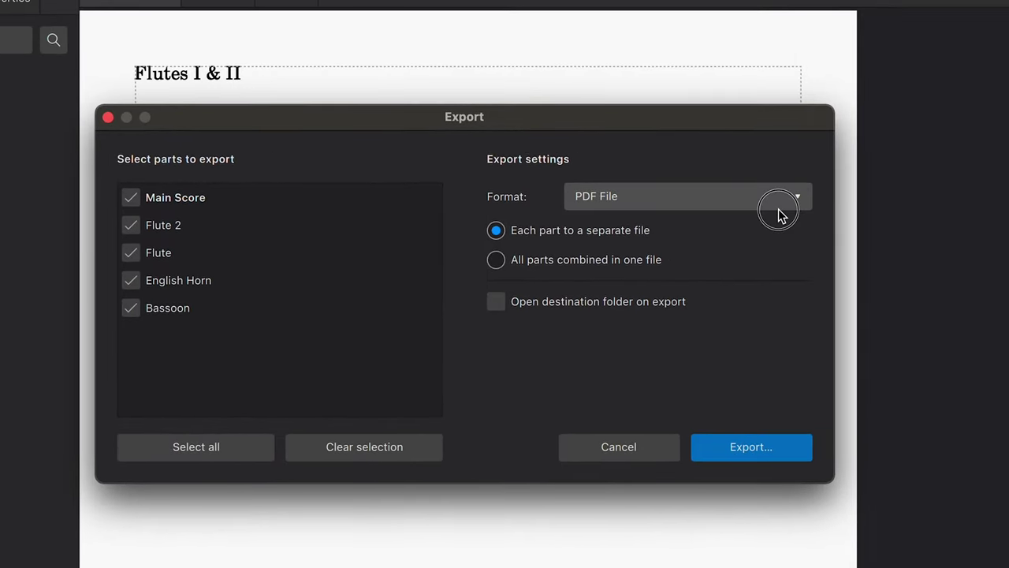
left_click(778, 210)
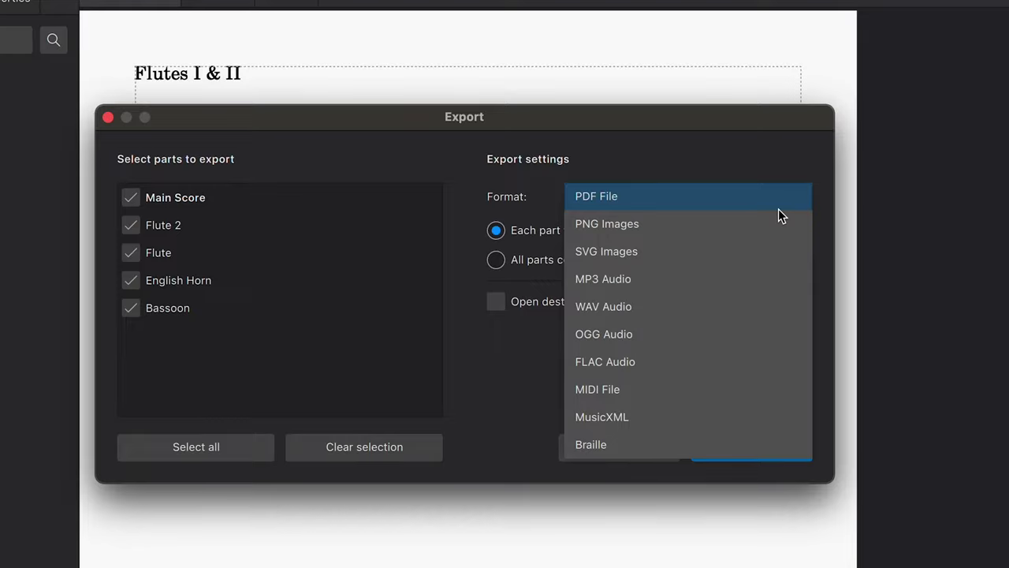
left_click(778, 208)
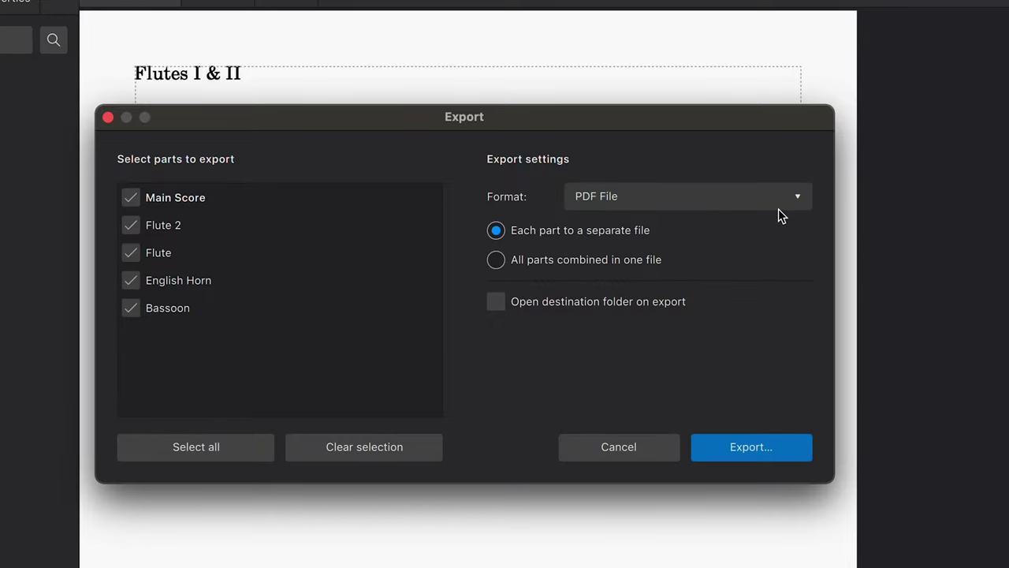
left_click(717, 448)
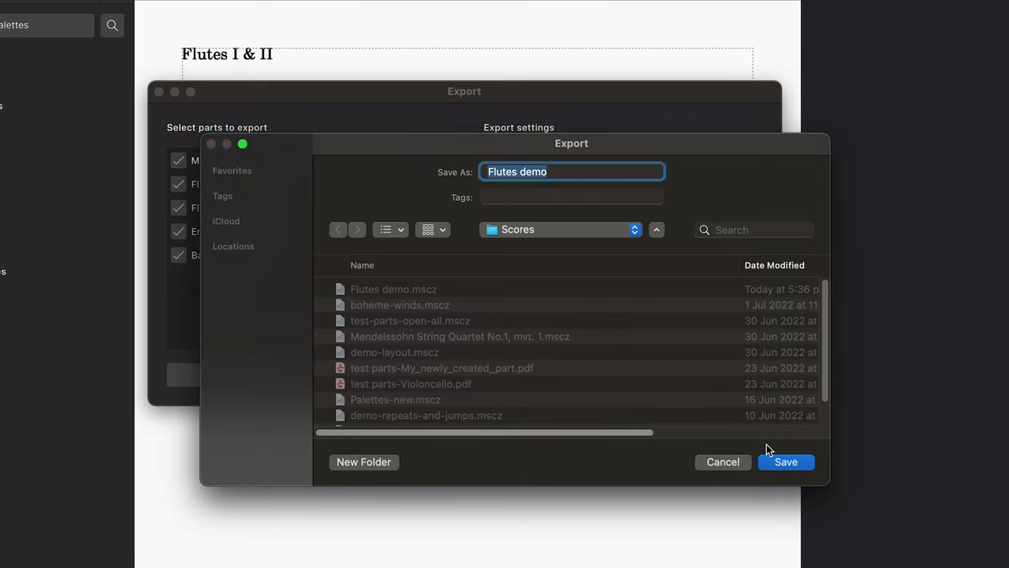
left_click(770, 463)
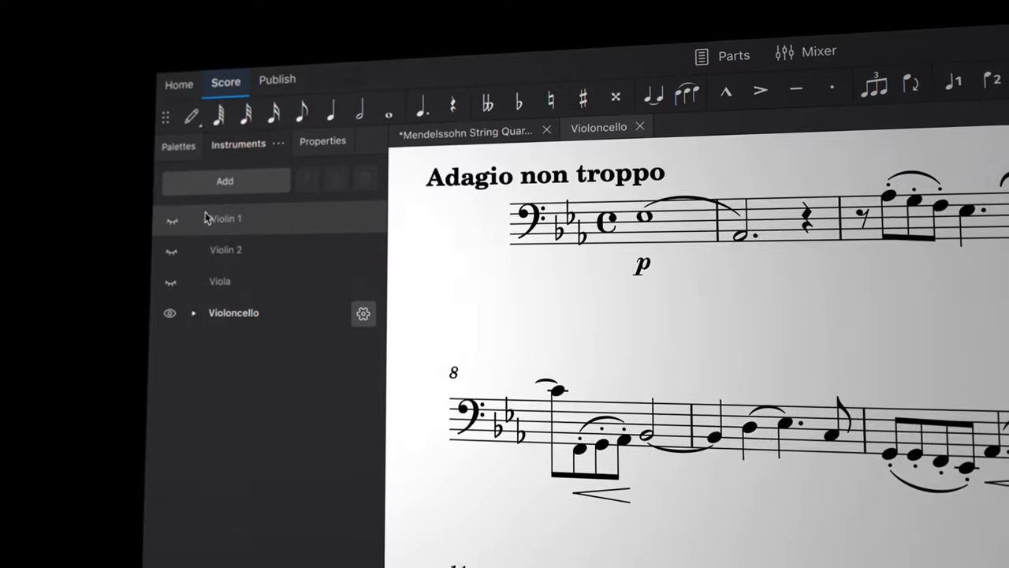
Step: Show Violin 1 in the Violoncello part and make its Treble clef staff a small staff
left_click(172, 219)
left_click(193, 218)
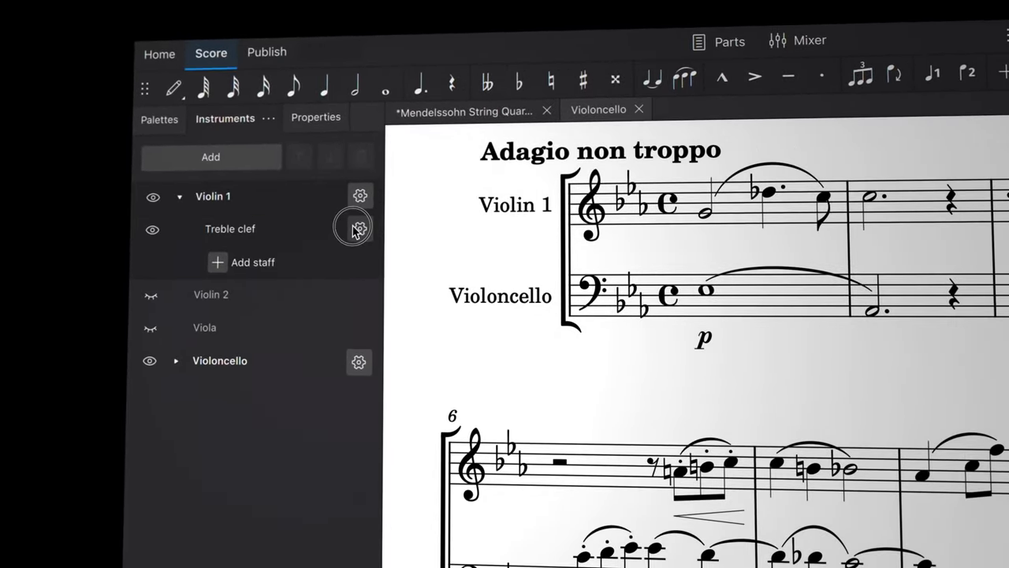
left_click(359, 229)
left_click(162, 400)
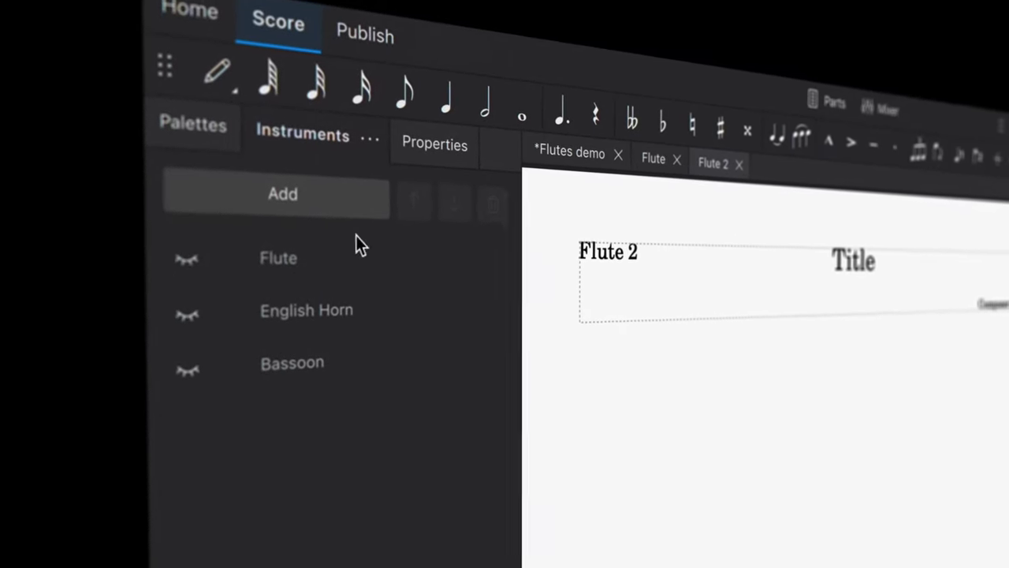
Step: In the Flute 2 part, make the Flute staff visible and open its staff settings
left_click(189, 260)
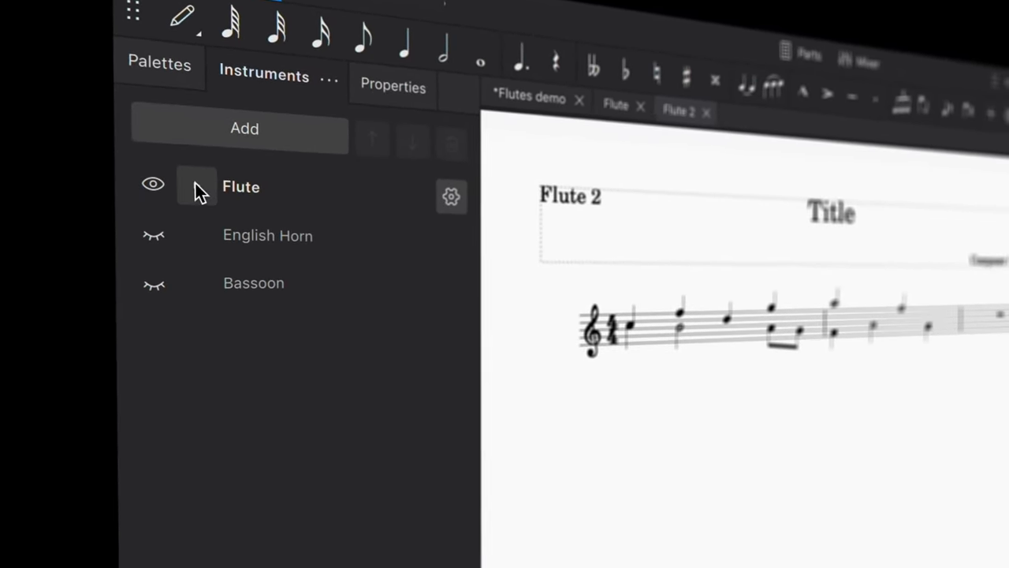
left_click(196, 185)
left_click(423, 195)
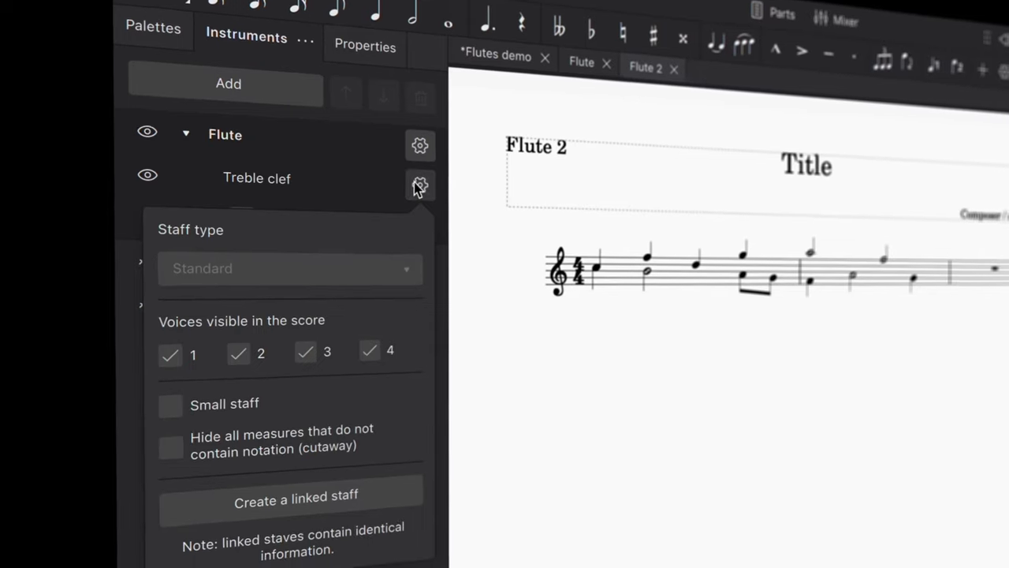